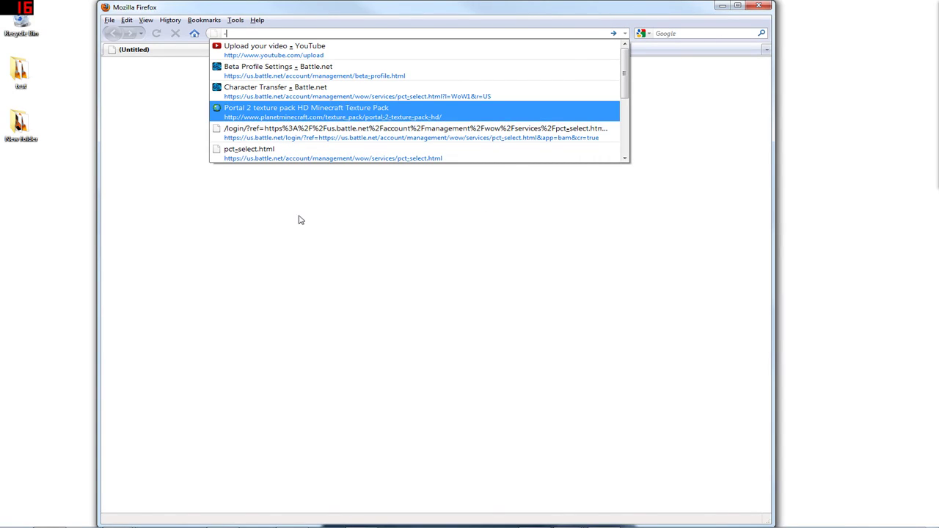
{"action": "left_click", "coordinate": [288, 214]}
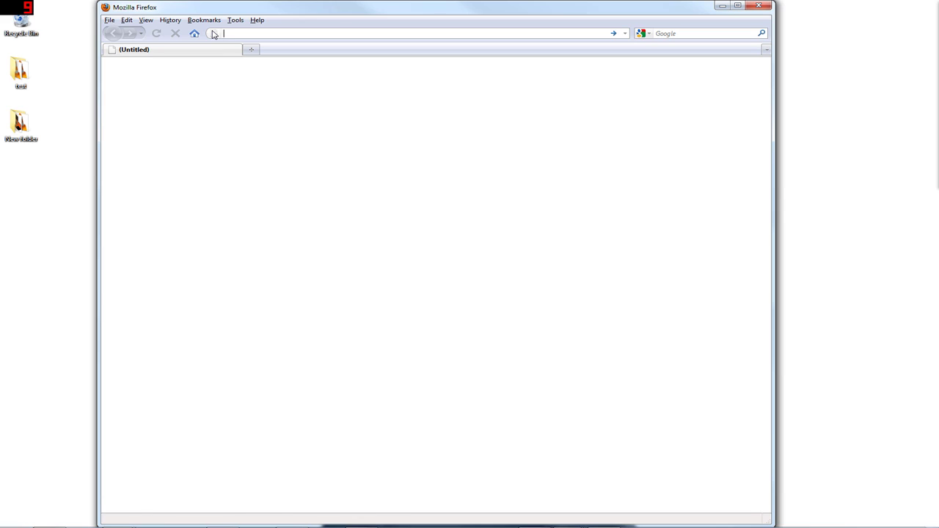
{"action": "type", "text": "e"}
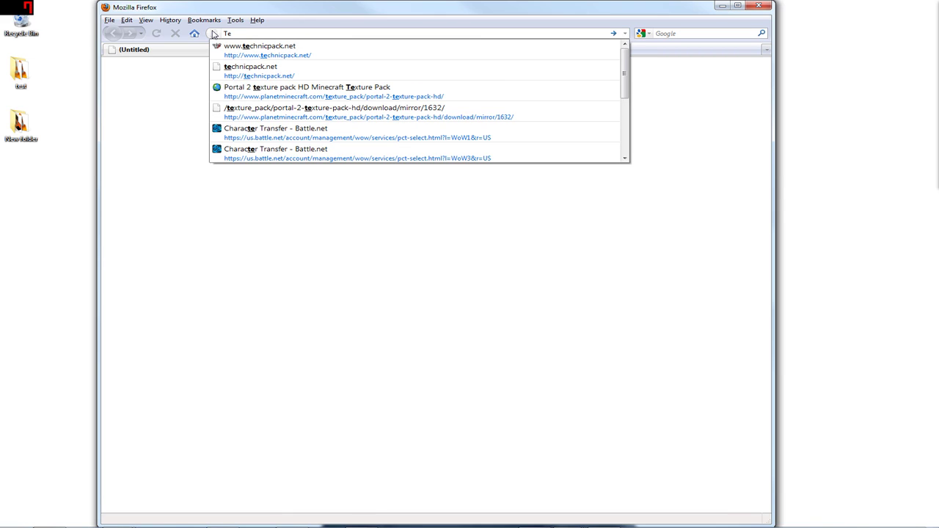
{"action": "type", "text": "chnicpack."}
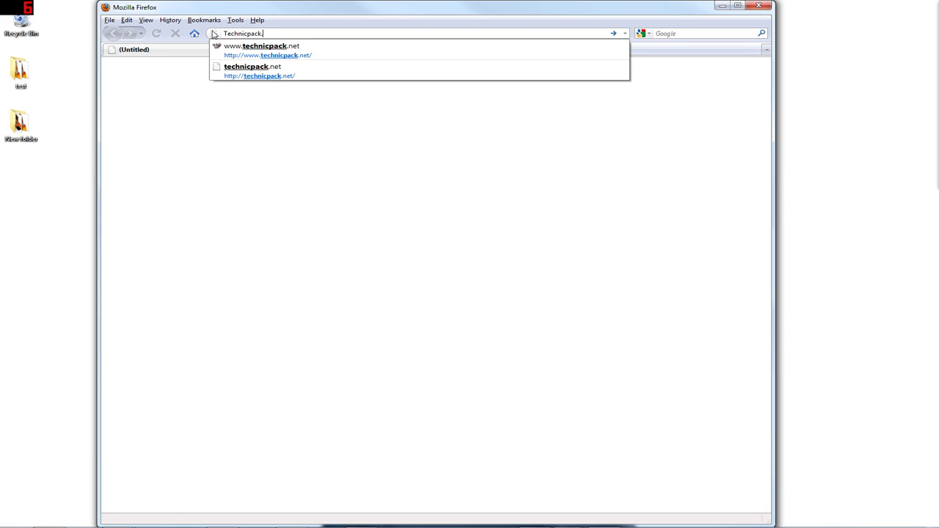
{"action": "type", "text": "net"}
{"action": "key", "text": "Down"}
{"action": "key", "text": "Return"}
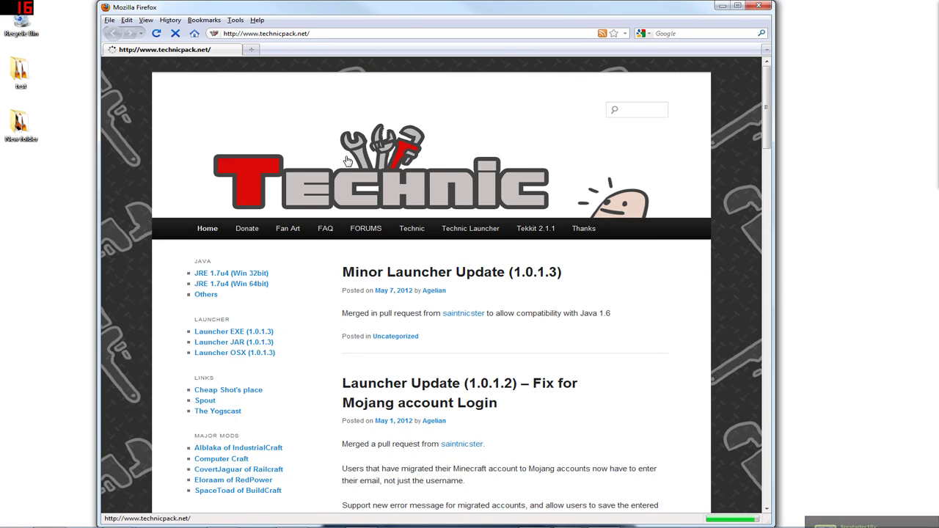
- Go to the Technic Launcher page of the Technic site
{"action": "scroll", "coordinate": [532, 353], "scroll_direction": "down", "scroll_amount": 3}
{"action": "scroll", "coordinate": [545, 366], "scroll_direction": "up", "scroll_amount": 3}
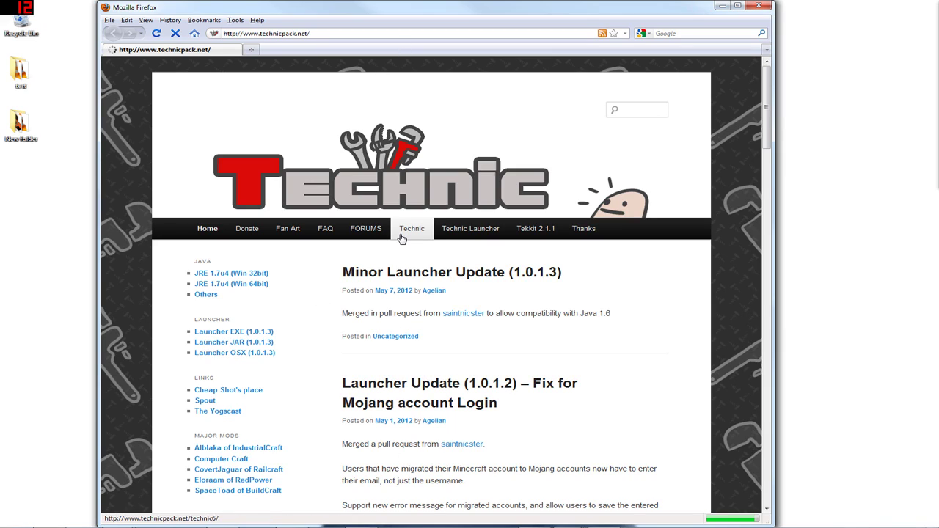
{"action": "left_click", "coordinate": [473, 232]}
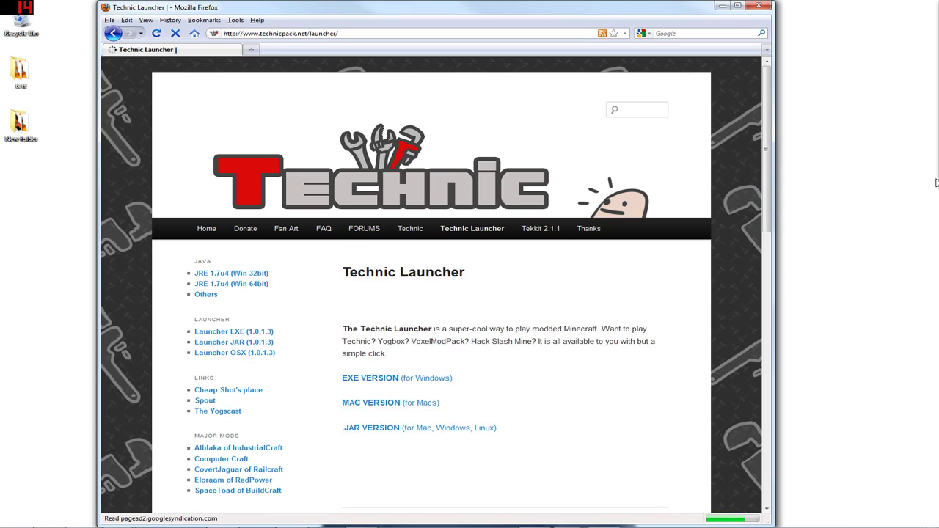
{"action": "left_click_drag", "start_coordinate": [790, 71], "coordinate": [897, 161]}
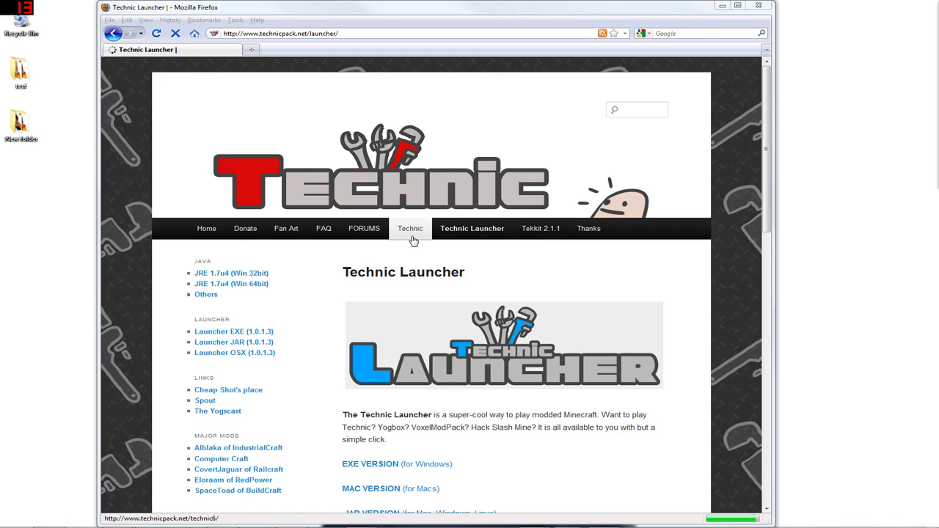
{"action": "left_click", "coordinate": [717, 341]}
- Download the Windows EXE version of the Technic Launcher and save the file TechnicLauncher.exe
{"action": "scroll", "coordinate": [700, 341], "scroll_direction": "down", "scroll_amount": 3}
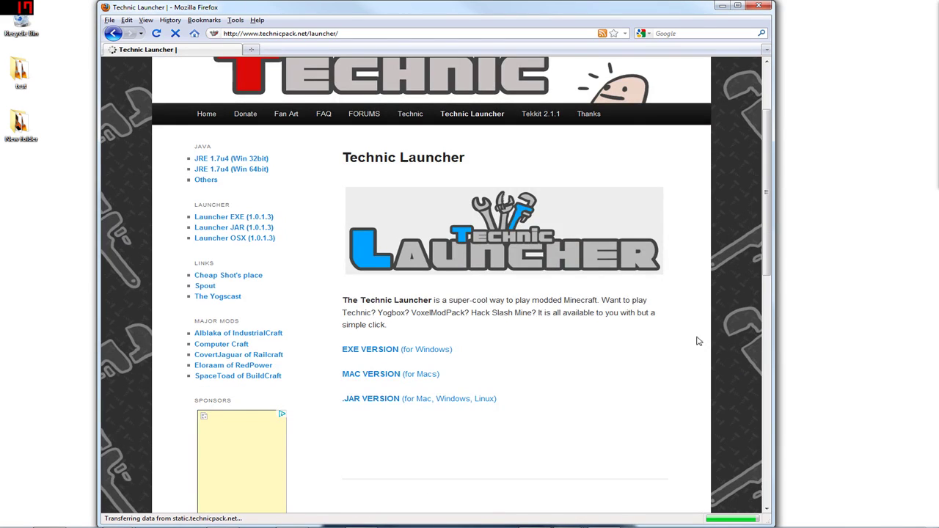
{"action": "left_click", "coordinate": [416, 352]}
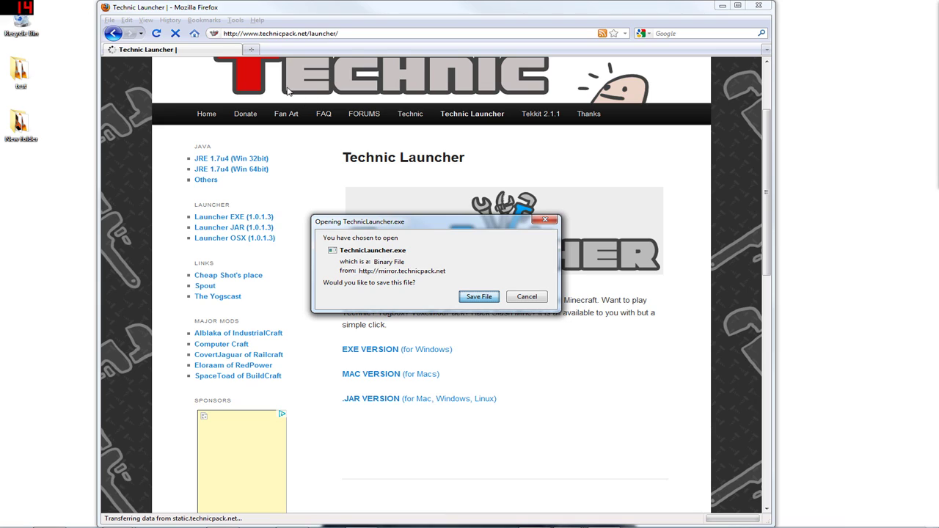
{"action": "key", "text": "Return"}
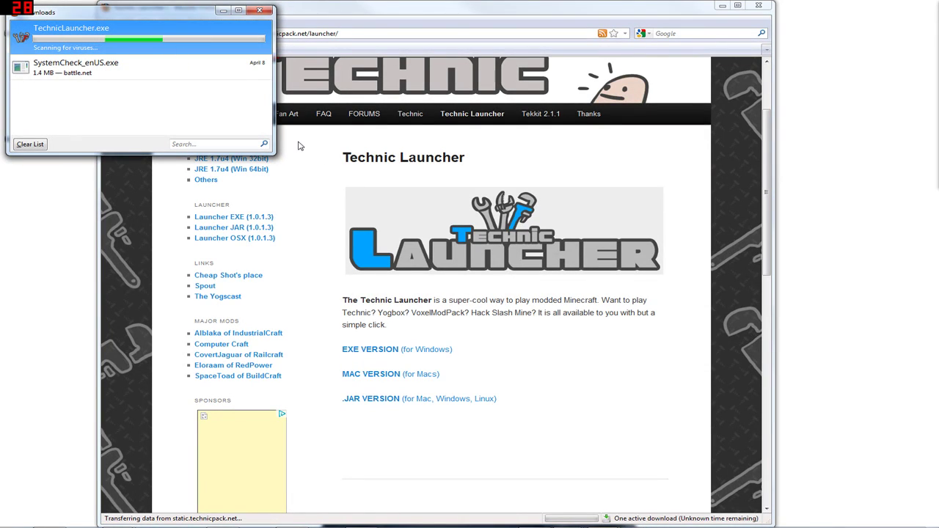
- Run the downloaded TechnicLauncher.exe and allow it past the security warning
{"action": "left_click_drag", "start_coordinate": [181, 14], "coordinate": [330, 59]}
{"action": "left_click", "coordinate": [317, 121]}
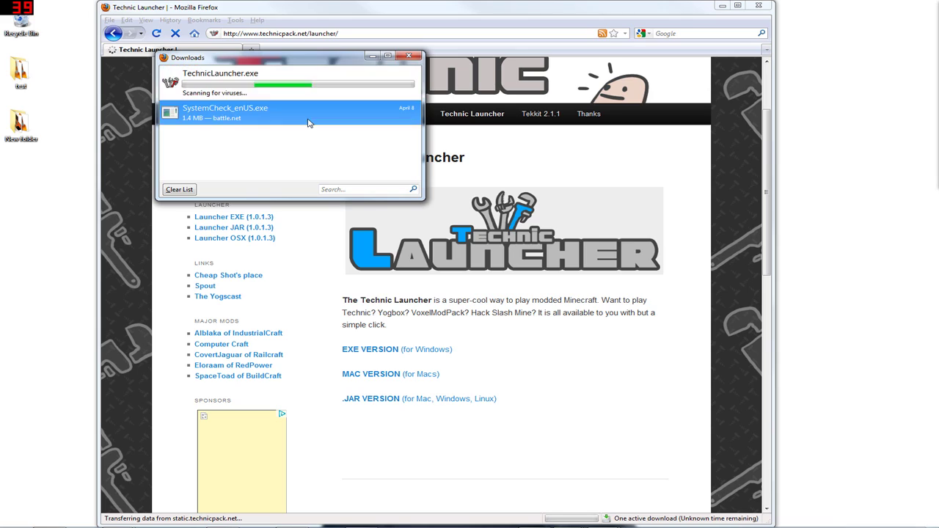
{"action": "right_click", "coordinate": [269, 121]}
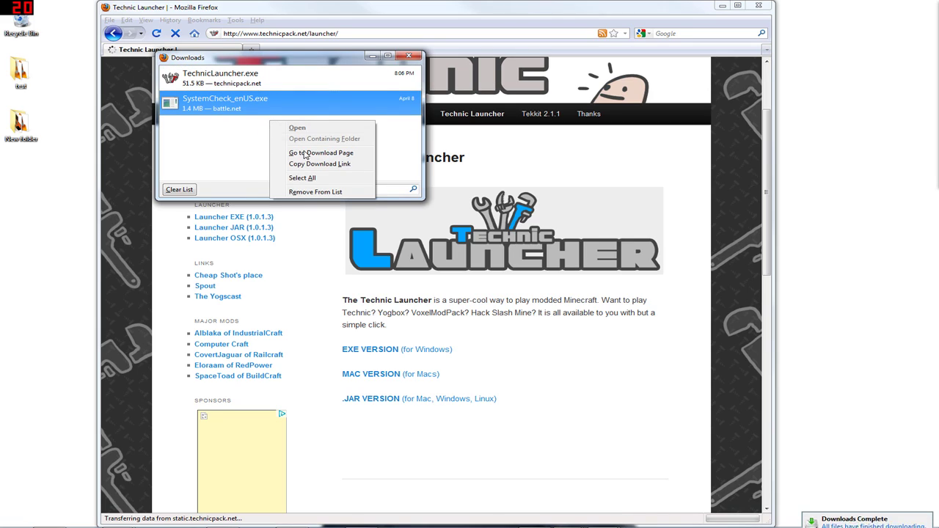
{"action": "left_click", "coordinate": [254, 100]}
{"action": "double_click", "coordinate": [253, 87]}
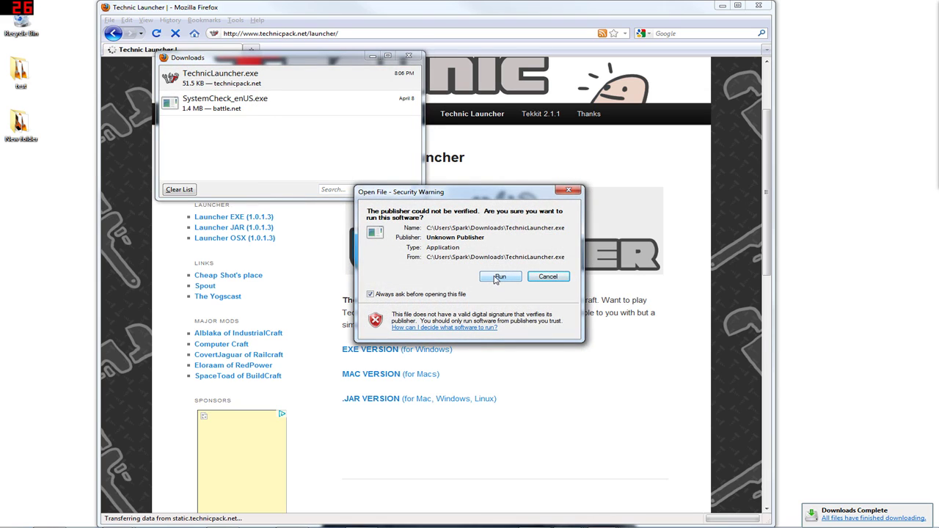
{"action": "left_click", "coordinate": [499, 276]}
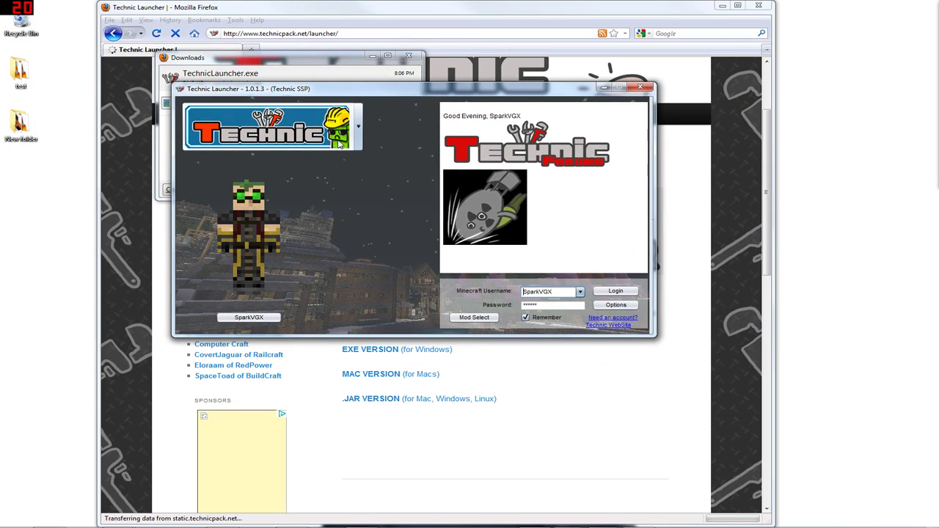
- Look through the whole list of modpacks offered in the launcher, down to Vanilla
{"action": "left_click", "coordinate": [356, 128]}
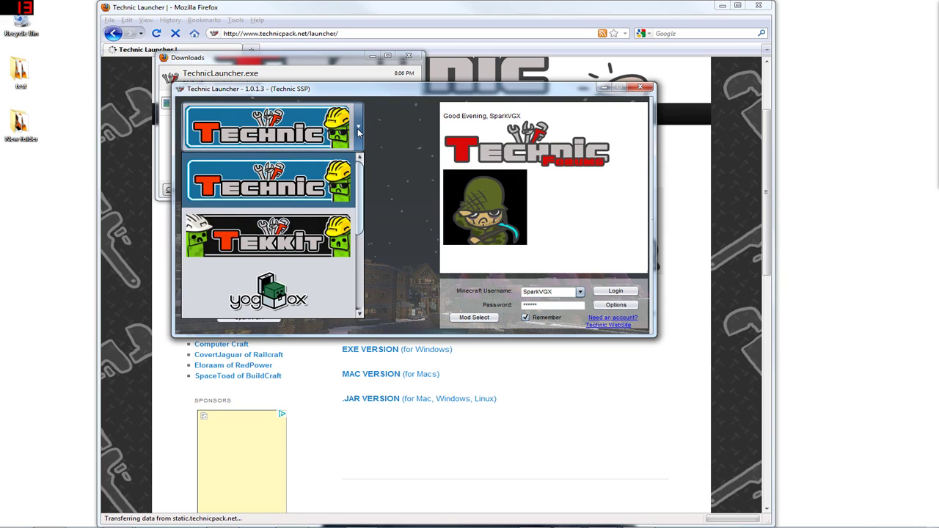
{"action": "left_click_drag", "start_coordinate": [363, 201], "coordinate": [359, 165]}
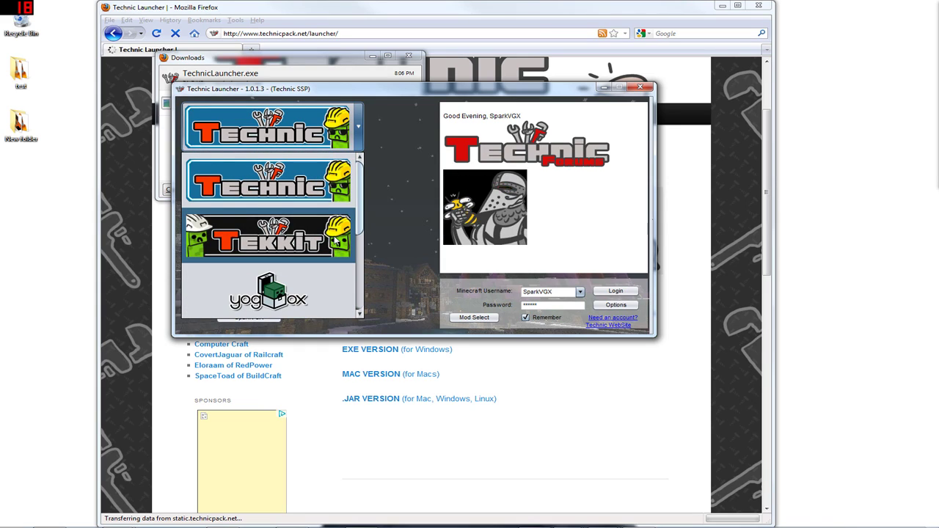
{"action": "scroll", "coordinate": [294, 212], "scroll_direction": "down", "scroll_amount": 3}
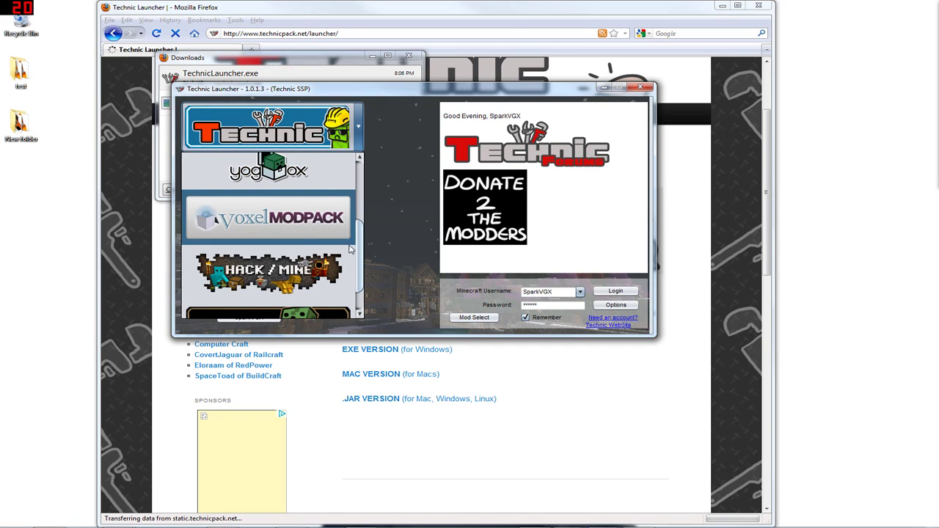
{"action": "scroll", "coordinate": [352, 253], "scroll_direction": "down", "scroll_amount": 1}
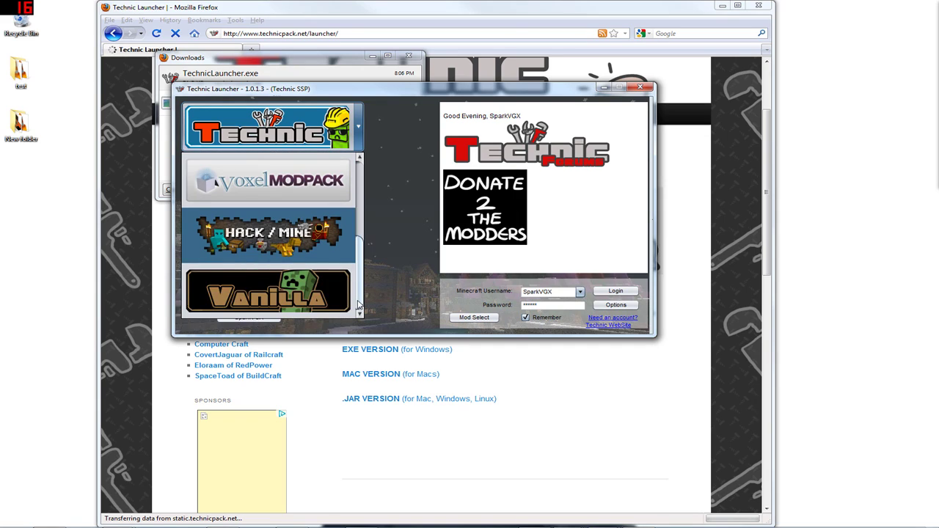
{"action": "left_click", "coordinate": [275, 286]}
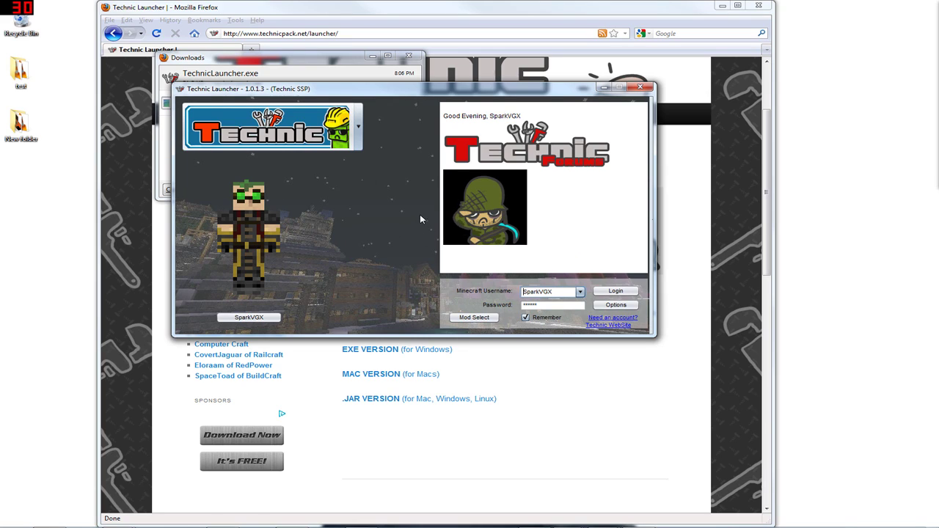
- Switch the launcher's modpack to Tekkit
{"action": "left_click", "coordinate": [358, 126]}
{"action": "left_click", "coordinate": [335, 239]}
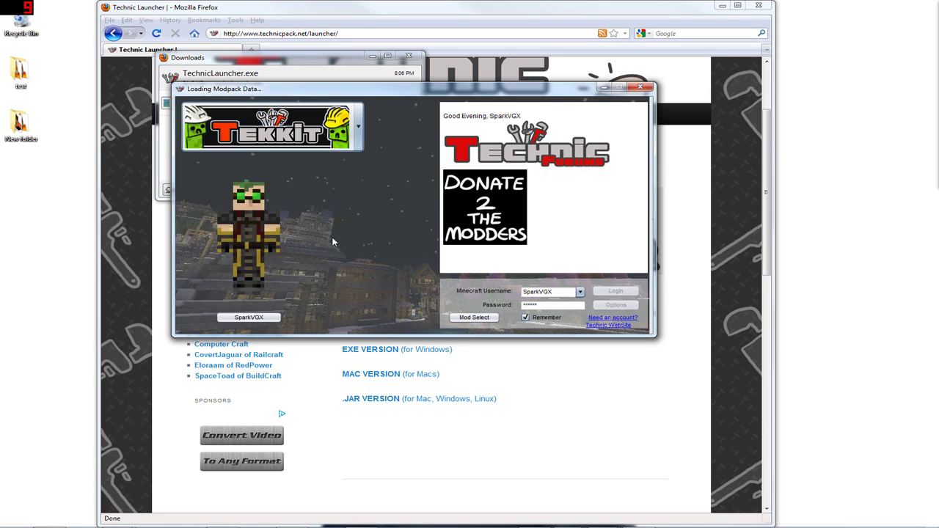
{"action": "left_click", "coordinate": [323, 146]}
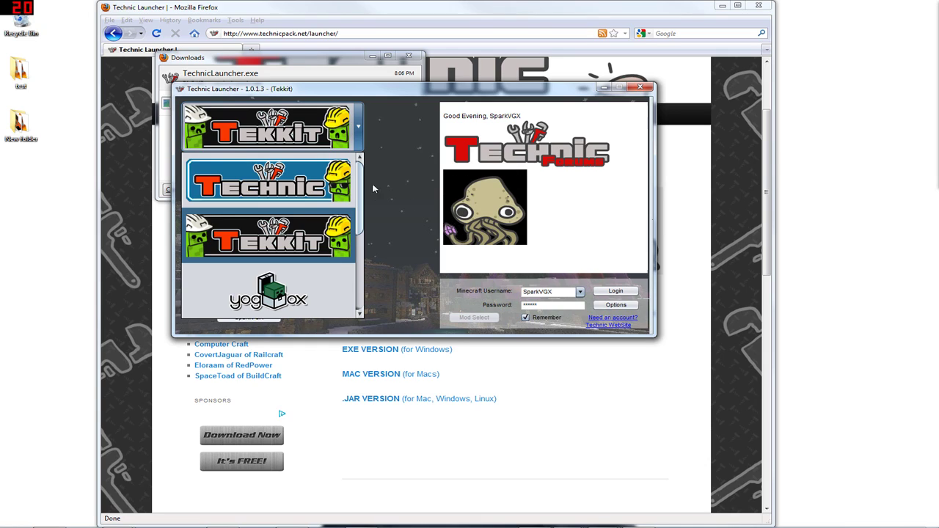
{"action": "left_click", "coordinate": [402, 196]}
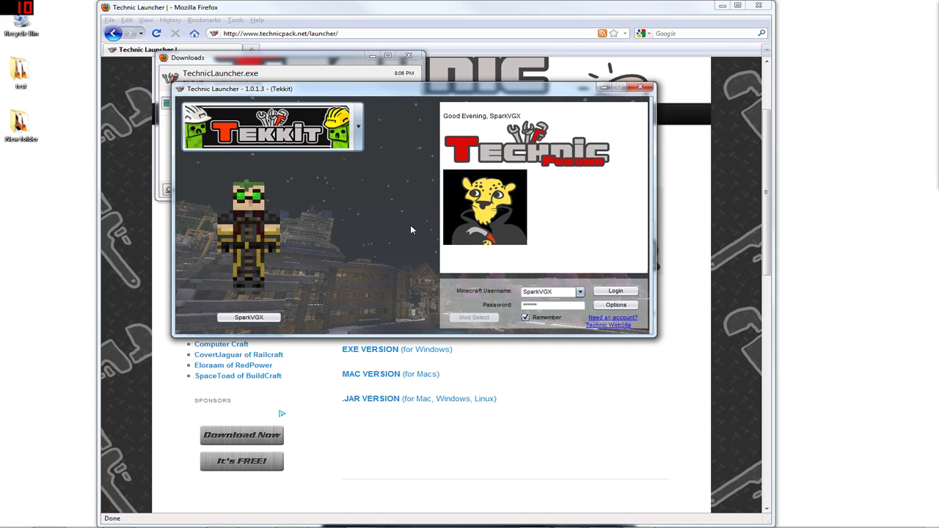
- In the launcher settings, enable manual build selection and choose the Tekkit build 3.0.0 | 1.2.5 | Latest
{"action": "left_click", "coordinate": [619, 305]}
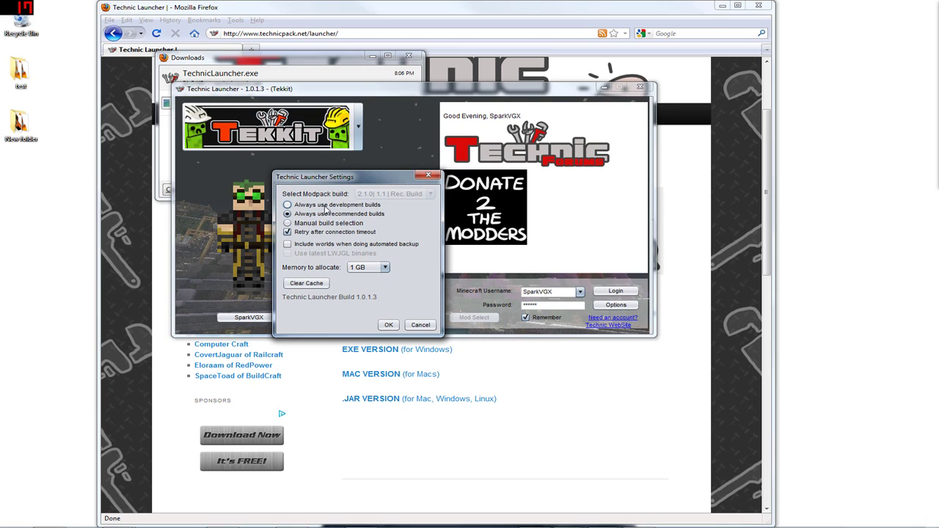
{"action": "left_click", "coordinate": [287, 223]}
{"action": "left_click", "coordinate": [395, 193]}
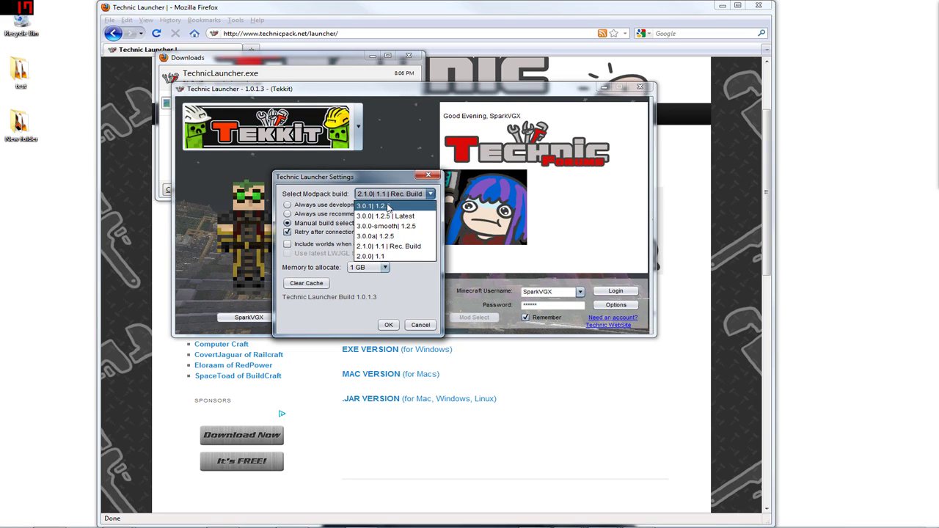
{"action": "left_click", "coordinate": [395, 194]}
{"action": "left_click", "coordinate": [394, 193]}
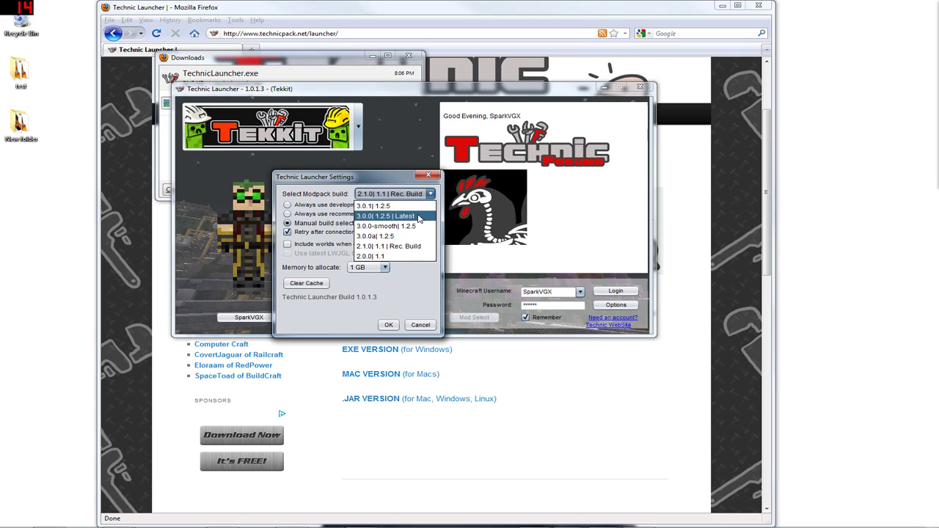
{"action": "left_click", "coordinate": [417, 217]}
{"action": "left_click", "coordinate": [396, 194]}
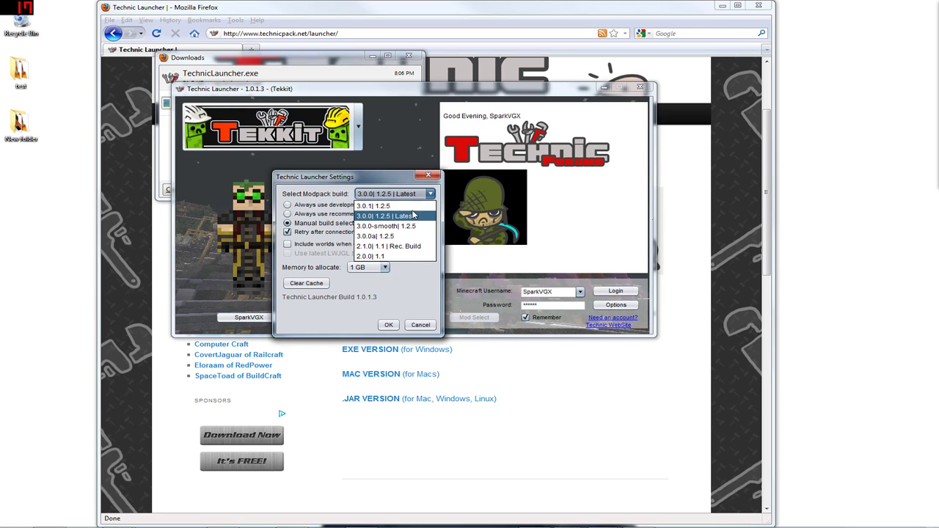
{"action": "left_click", "coordinate": [409, 217]}
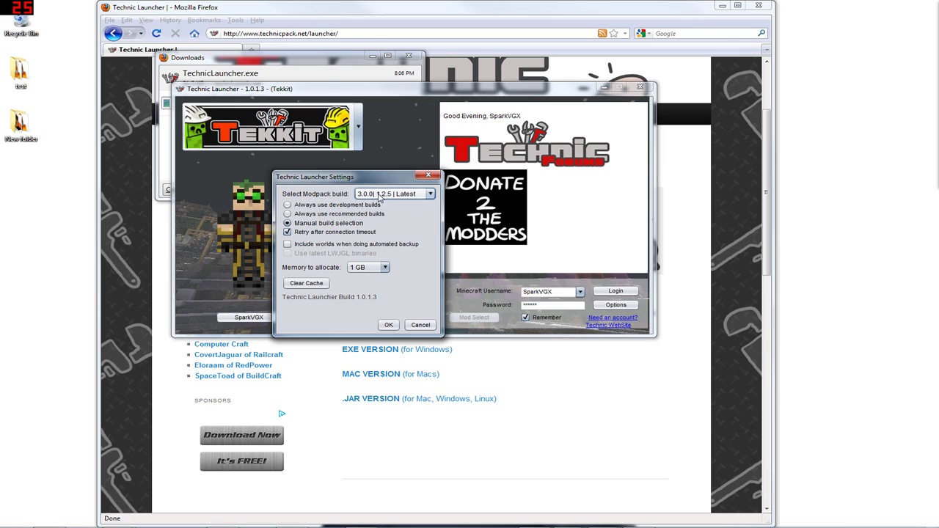
- Set the memory to allocate to 4 GB and save the launcher settings
{"action": "left_click", "coordinate": [377, 269]}
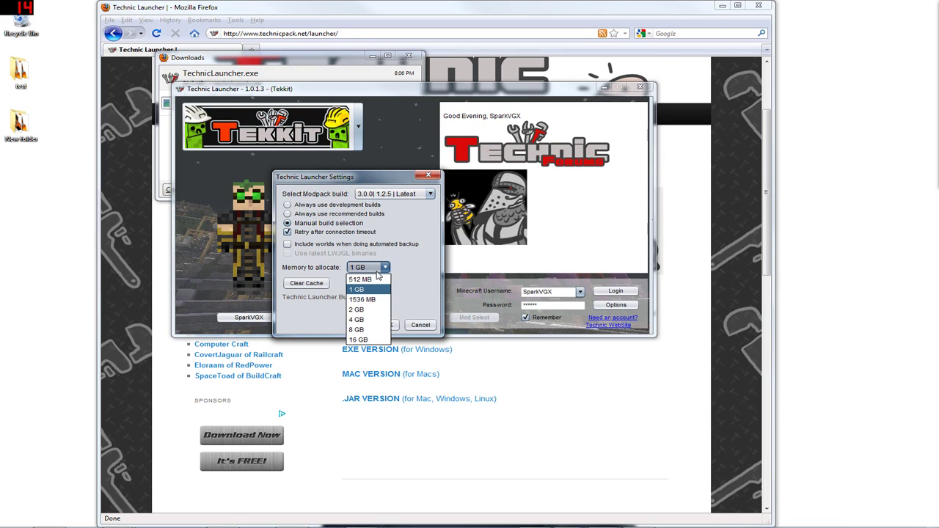
{"action": "left_click", "coordinate": [356, 310]}
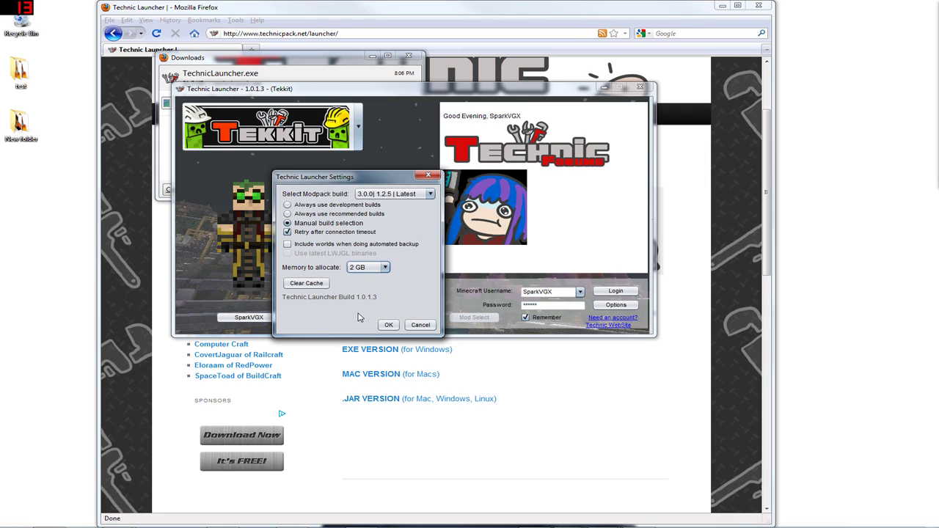
{"action": "left_click", "coordinate": [367, 267]}
{"action": "left_click", "coordinate": [369, 321]}
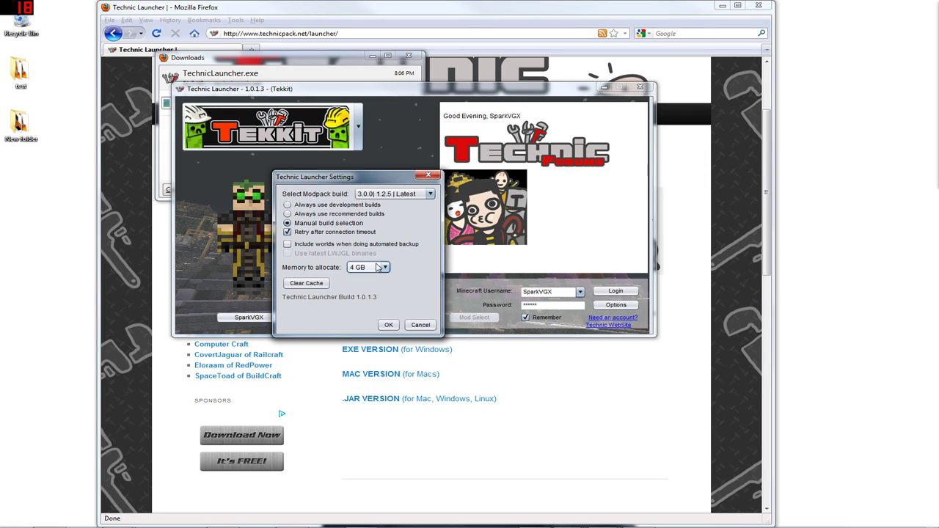
{"action": "left_click", "coordinate": [389, 325]}
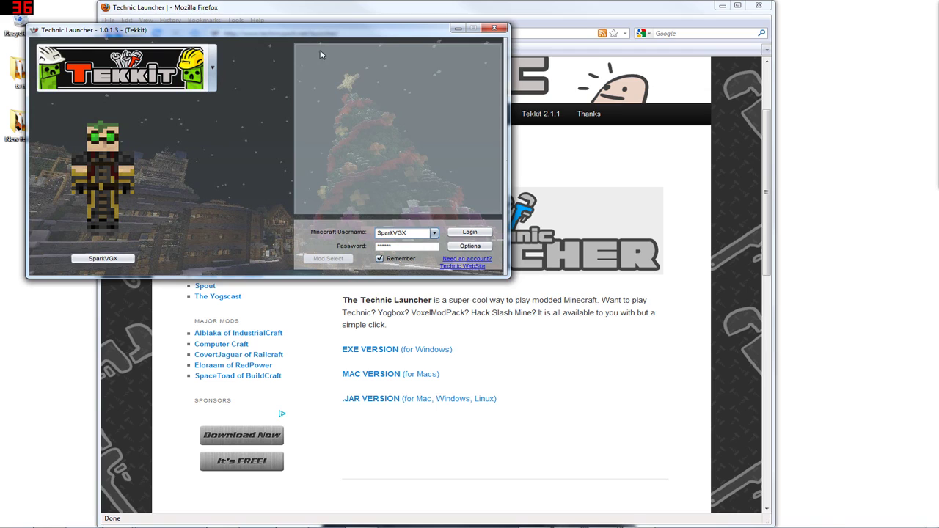
- Review the chosen modpack build in the launcher settings again and leave them without saving
{"action": "left_click_drag", "start_coordinate": [309, 35], "coordinate": [490, 111]}
{"action": "left_click", "coordinate": [646, 322]}
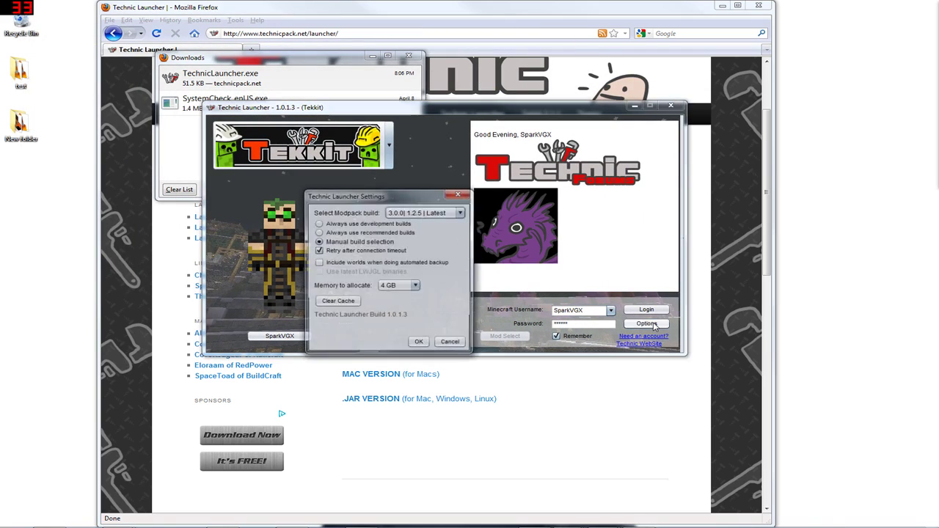
{"action": "left_click", "coordinate": [424, 212]}
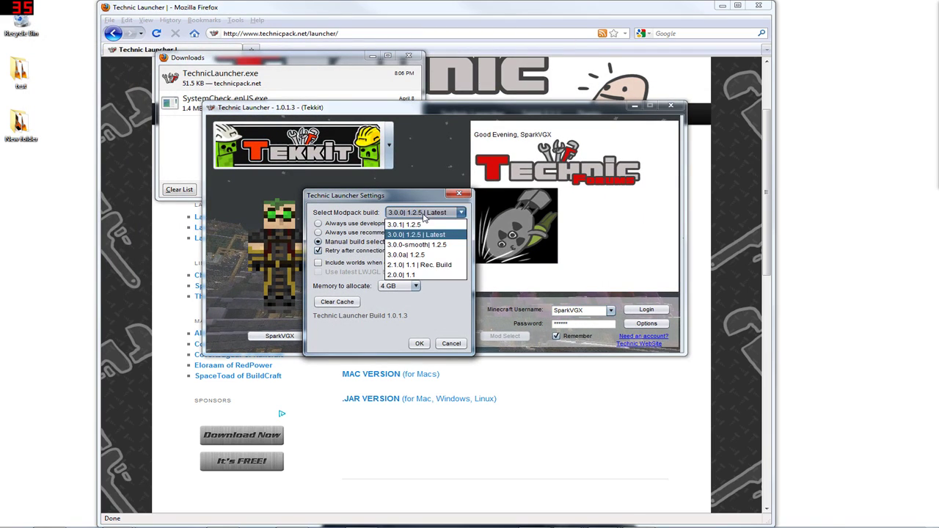
{"action": "left_click", "coordinate": [415, 235]}
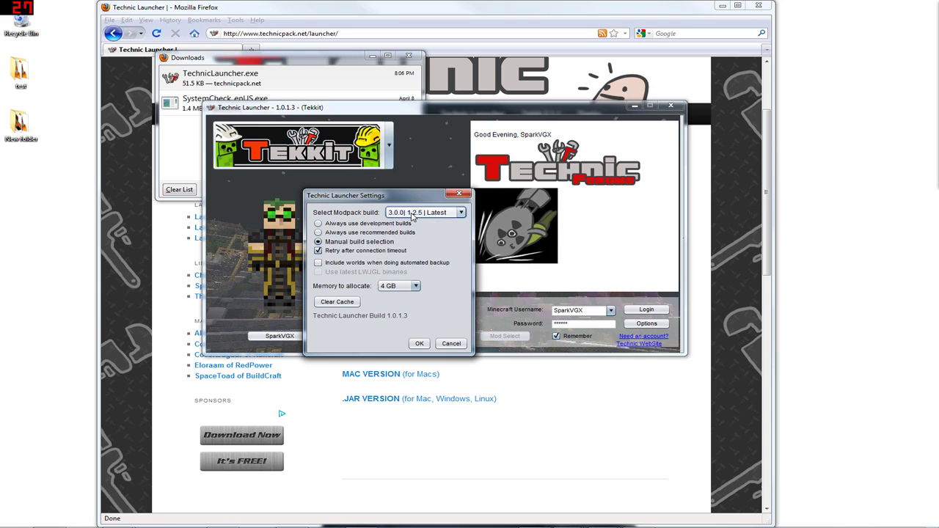
{"action": "left_click", "coordinate": [451, 344]}
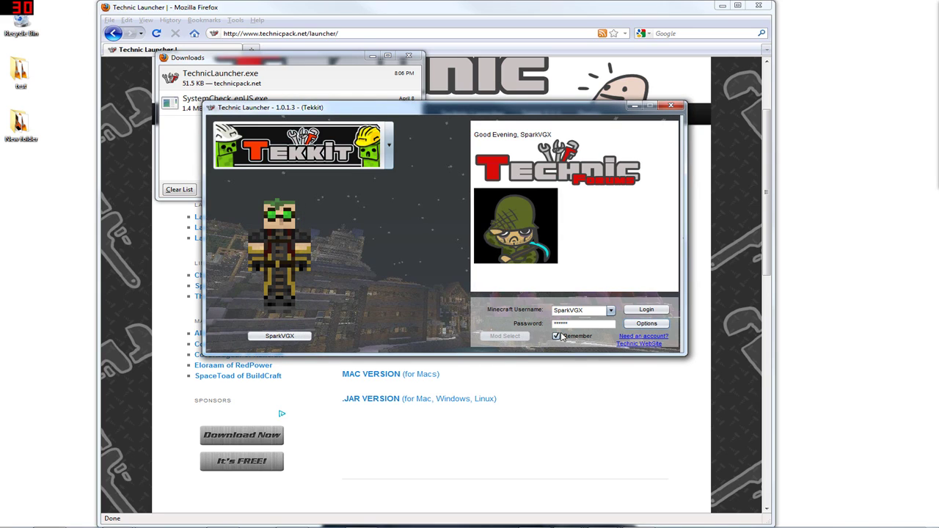
{"action": "left_click", "coordinate": [647, 323]}
{"action": "left_click", "coordinate": [408, 213]}
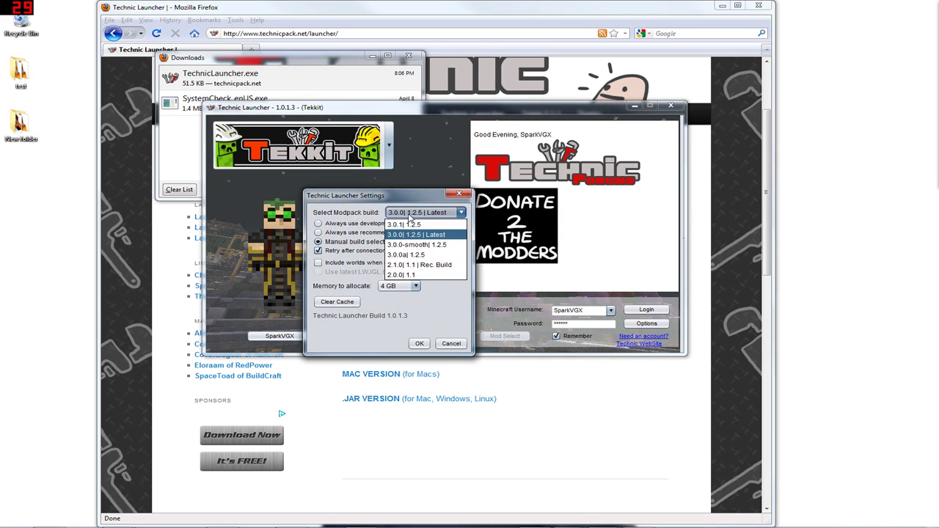
{"action": "left_click", "coordinate": [431, 266]}
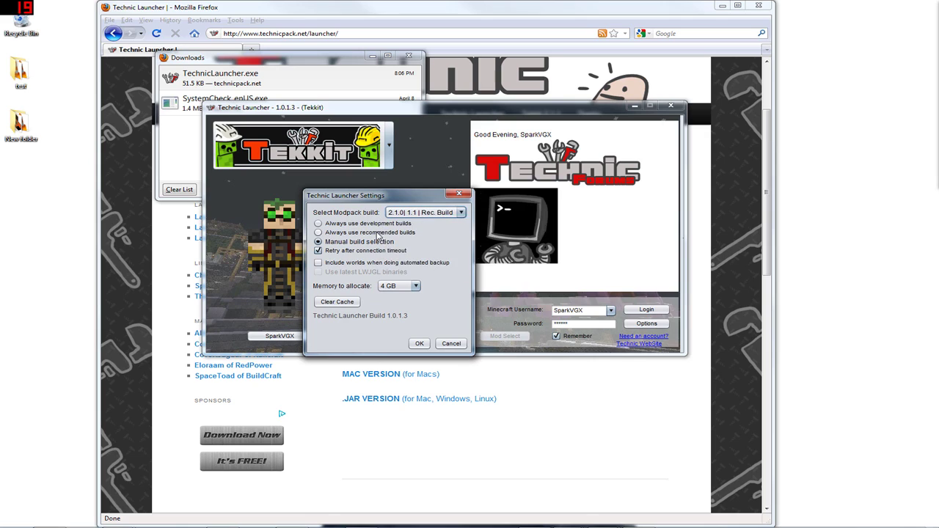
{"action": "left_click", "coordinate": [412, 214]}
{"action": "left_click", "coordinate": [413, 215]}
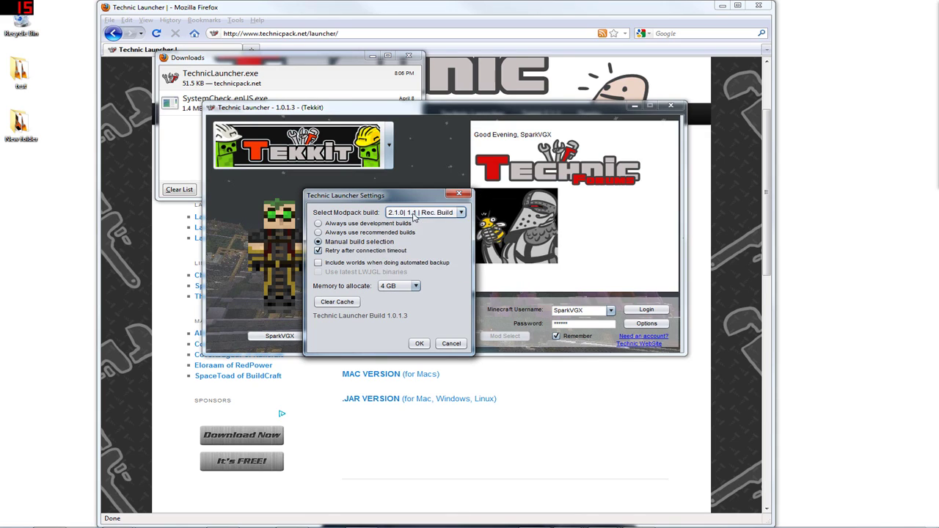
{"action": "left_click", "coordinate": [451, 343]}
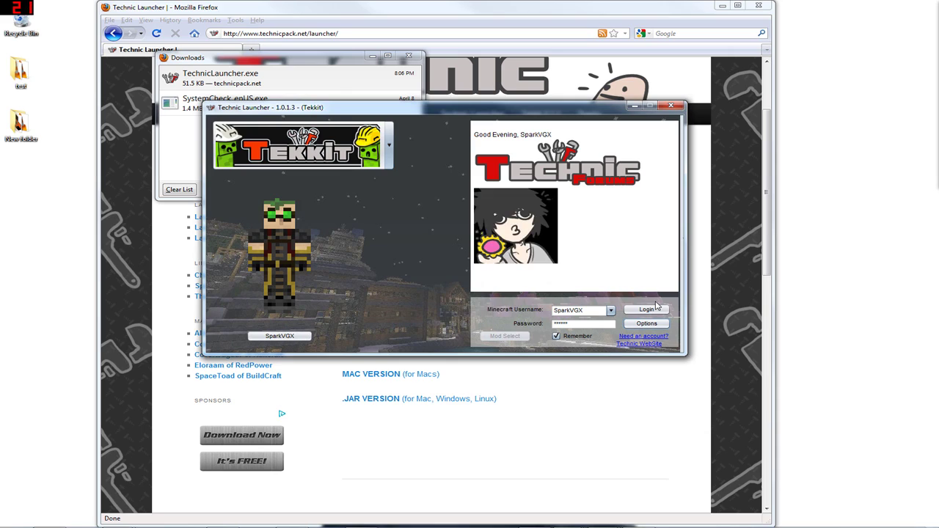
- Switch the launcher's modpack from Tekkit to Technic
{"action": "left_click", "coordinate": [314, 163]}
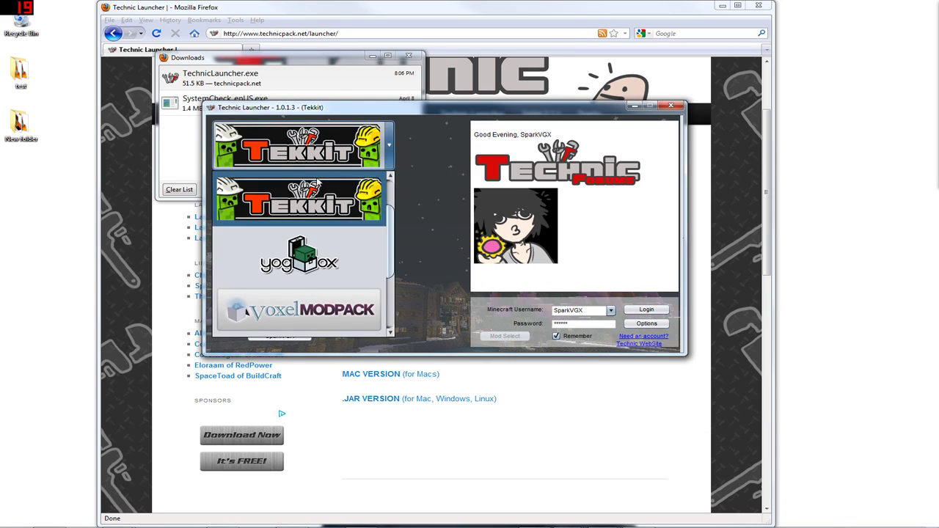
{"action": "scroll", "coordinate": [317, 189], "scroll_direction": "up", "scroll_amount": 1}
{"action": "left_click", "coordinate": [316, 192]}
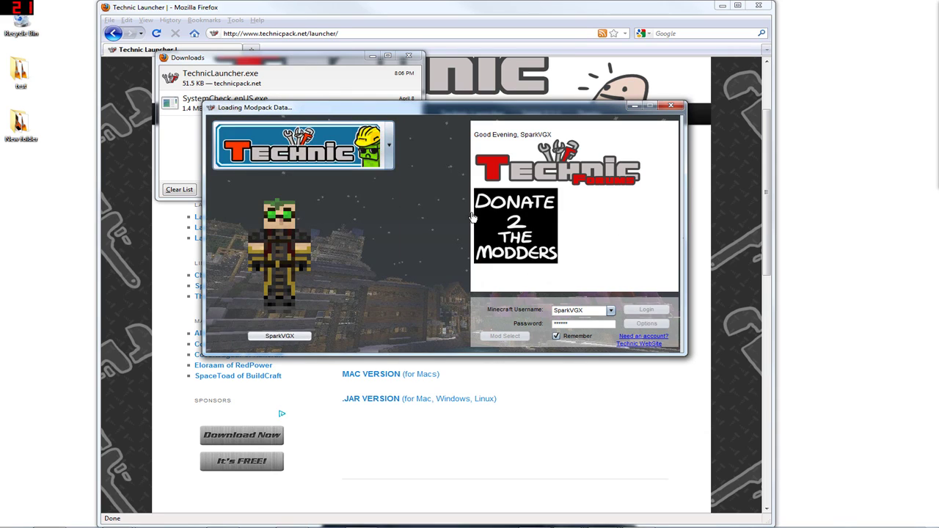